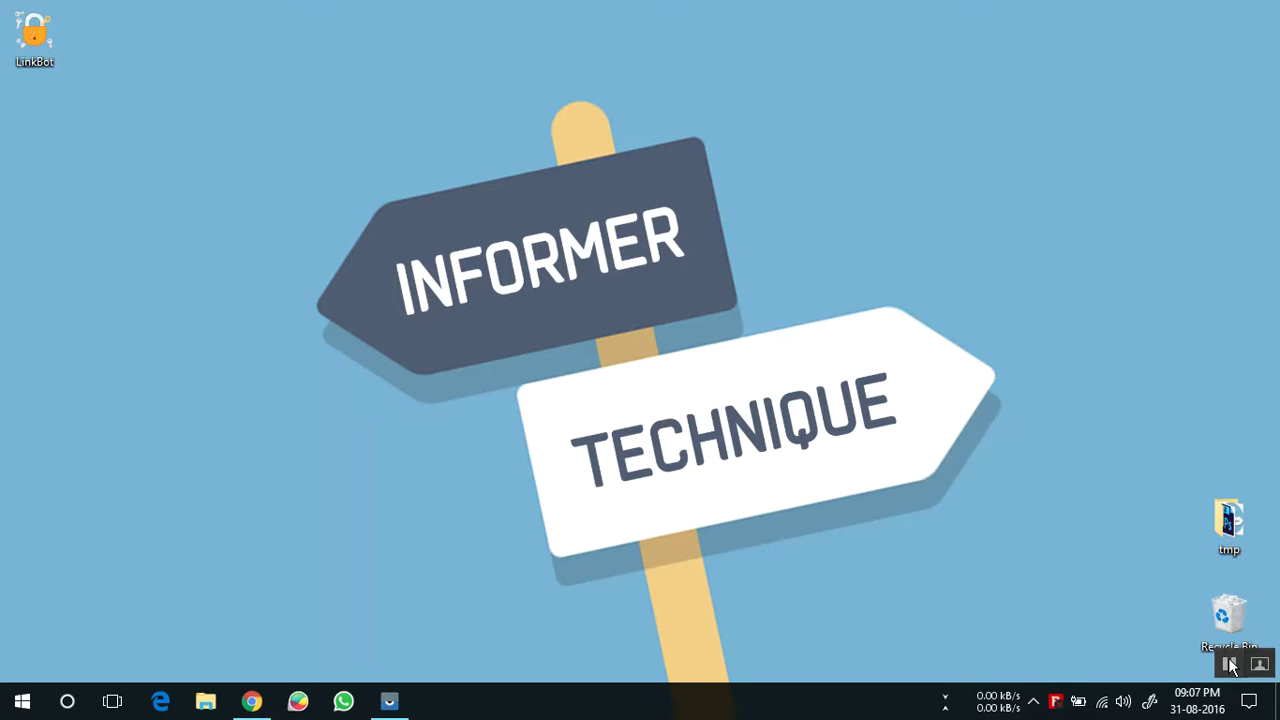
Step: Search Google Play on the mirrored phone for 'vysor', then return the phone to its home screen
left_click(389, 701)
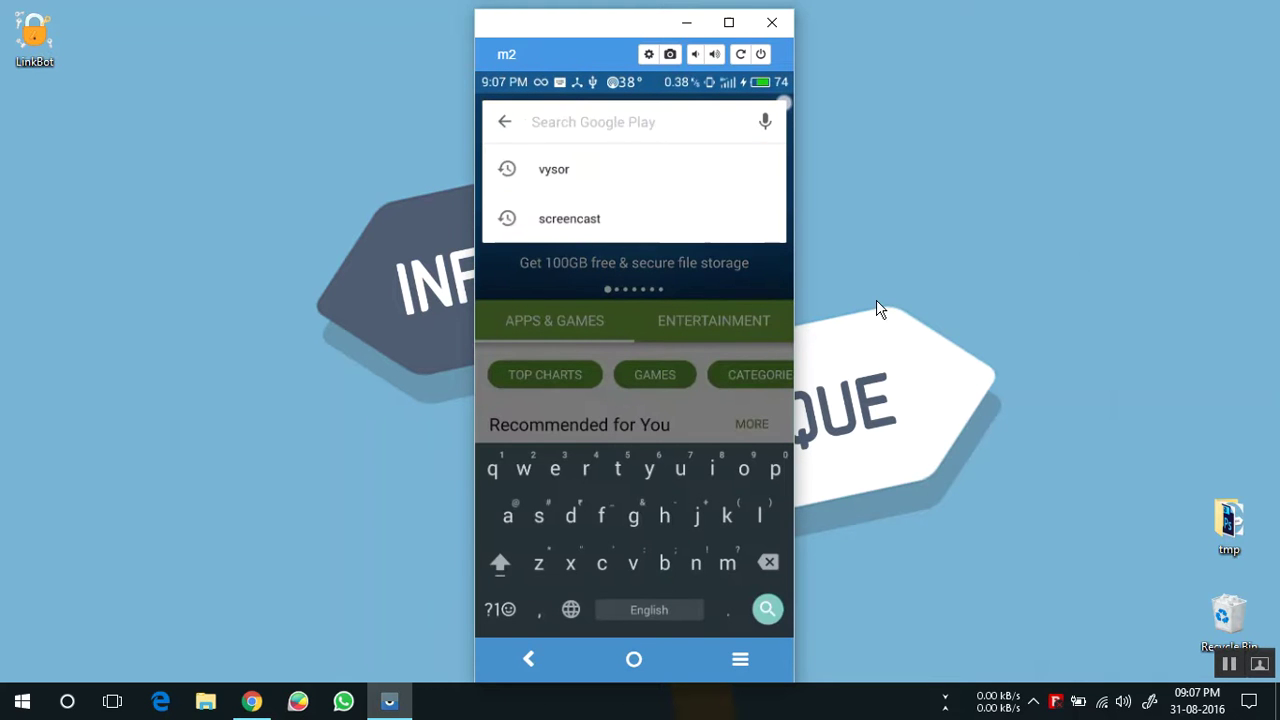
type("vyso")
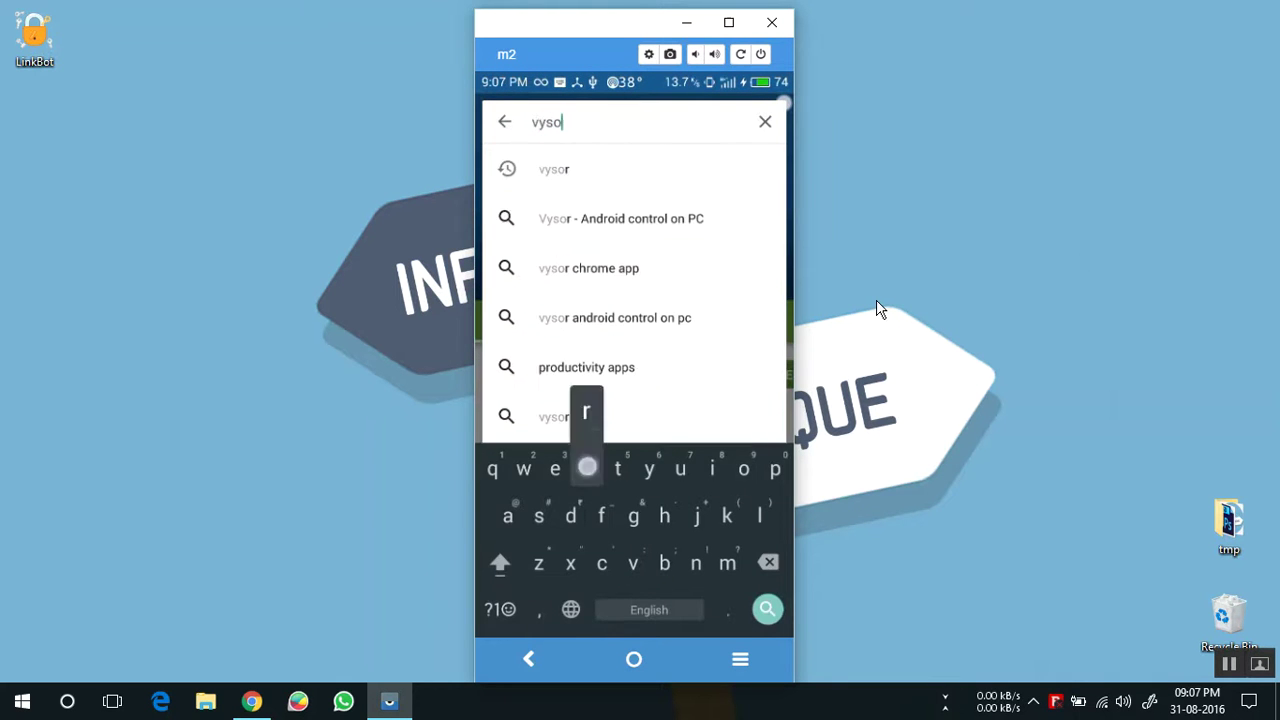
type("r")
key("Return")
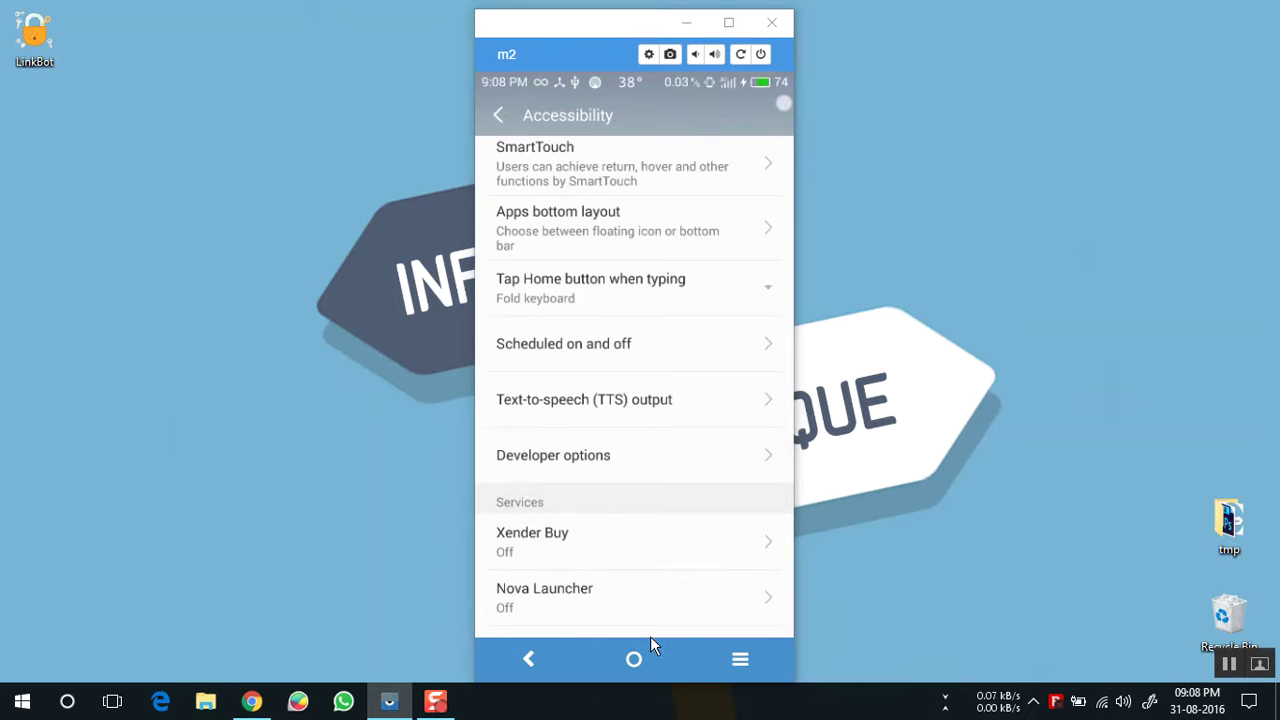
left_click(640, 667)
Step: Minimize the Vysor mirror window and switch to Chrome on the chrome://apps page
left_click(686, 22)
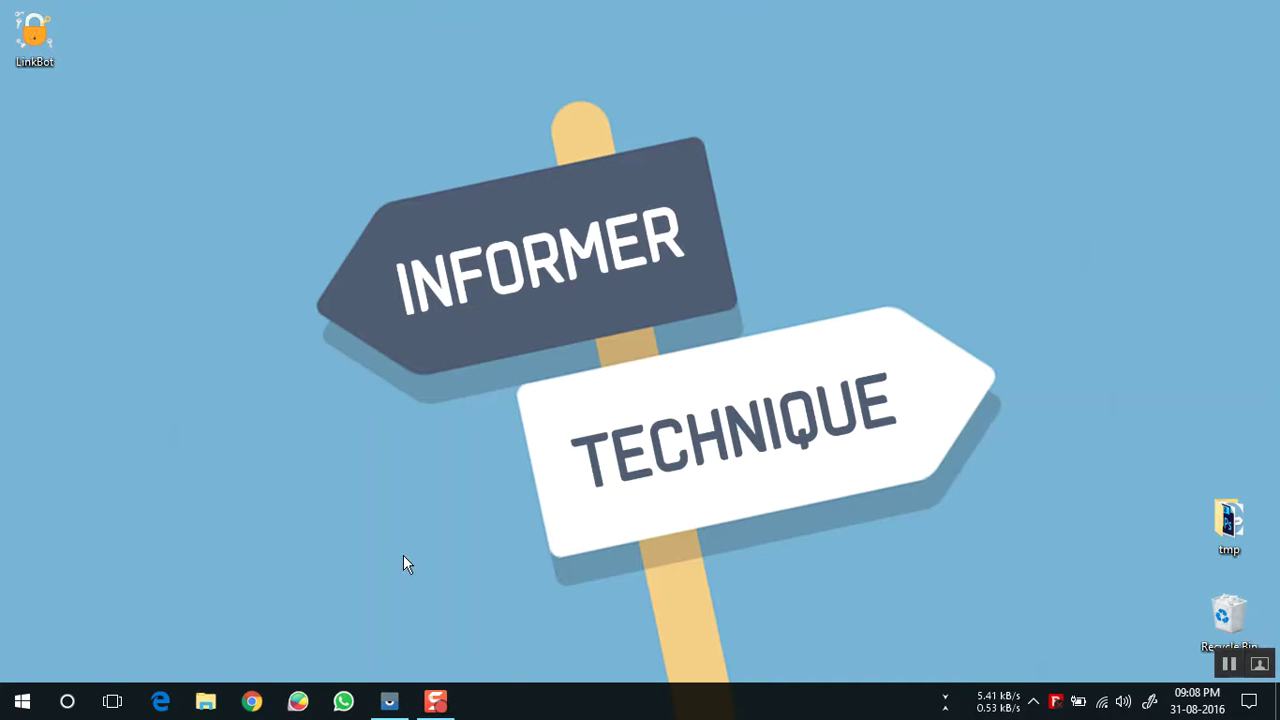
left_click(252, 700)
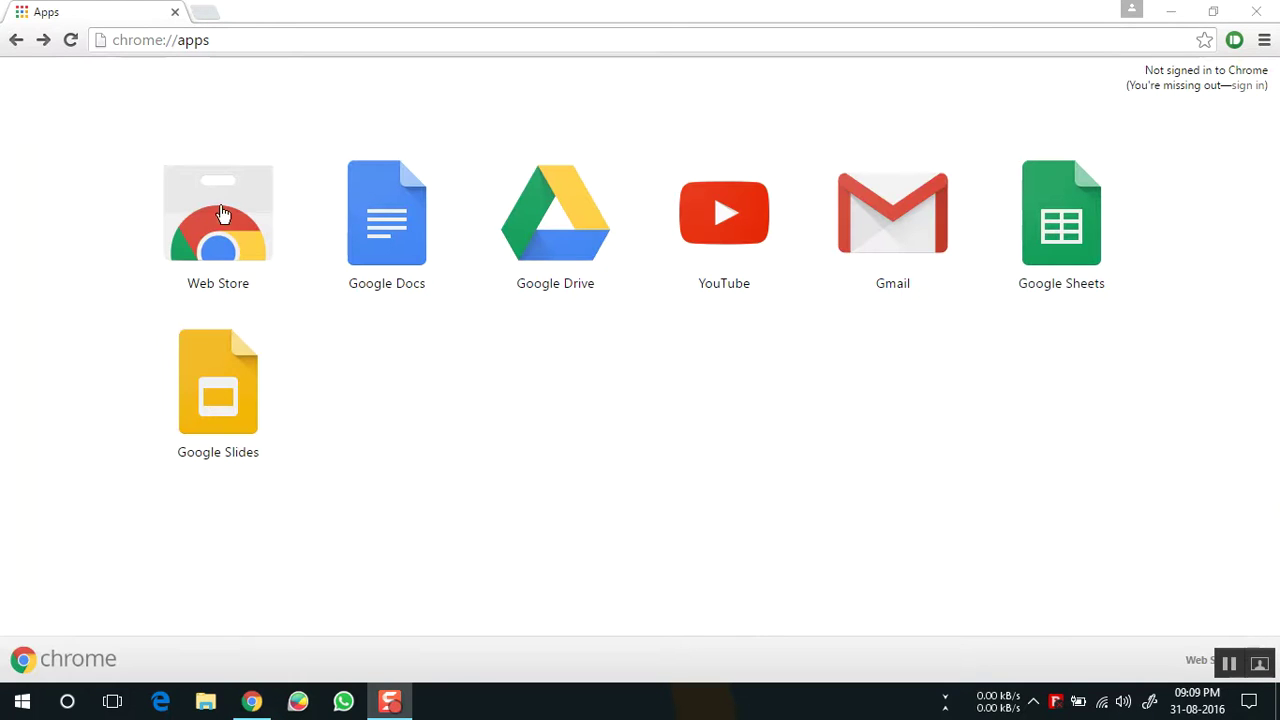
Step: Search the Chrome Web Store for 'vysor' and add the Vysor app to Chrome
left_click(205, 233)
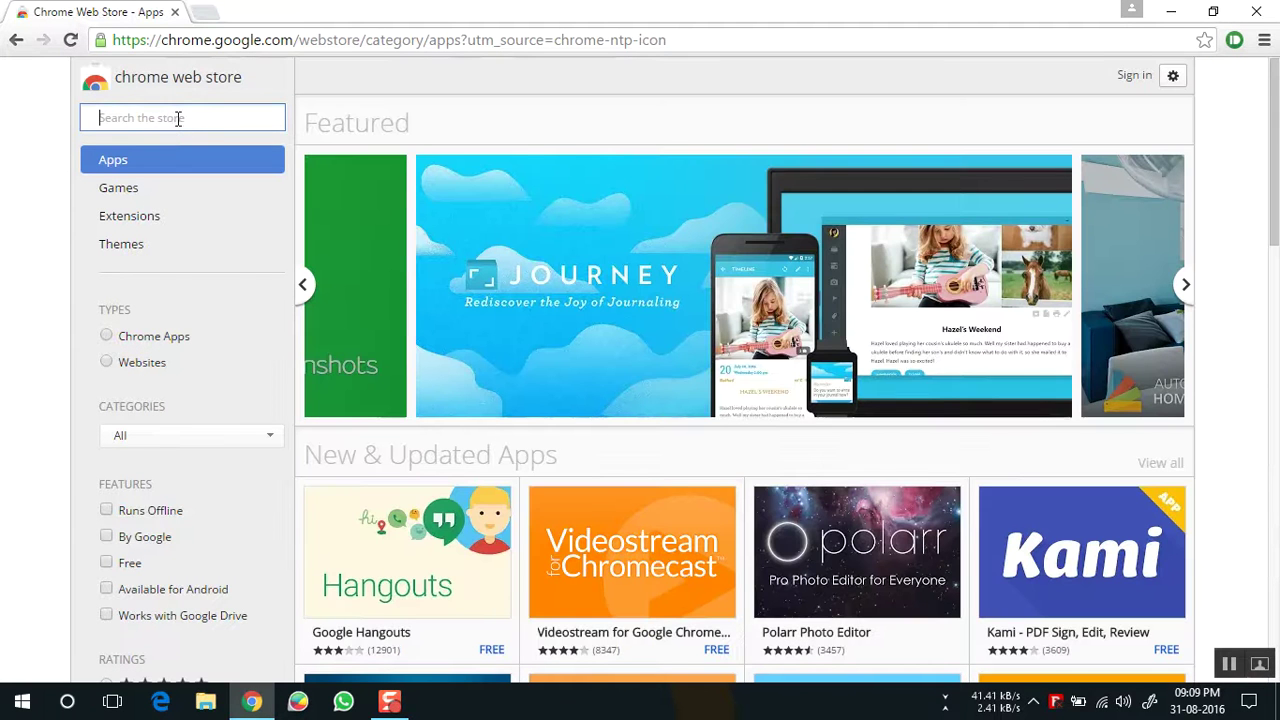
type("vysor")
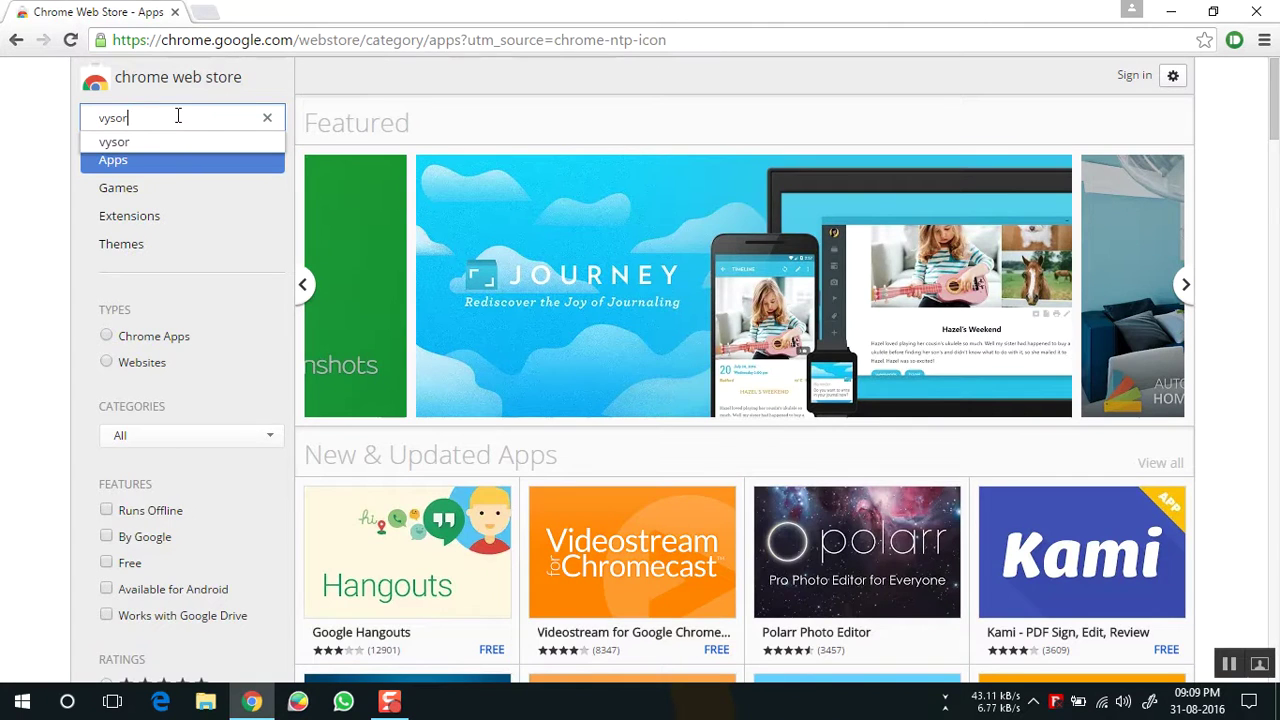
key("Return")
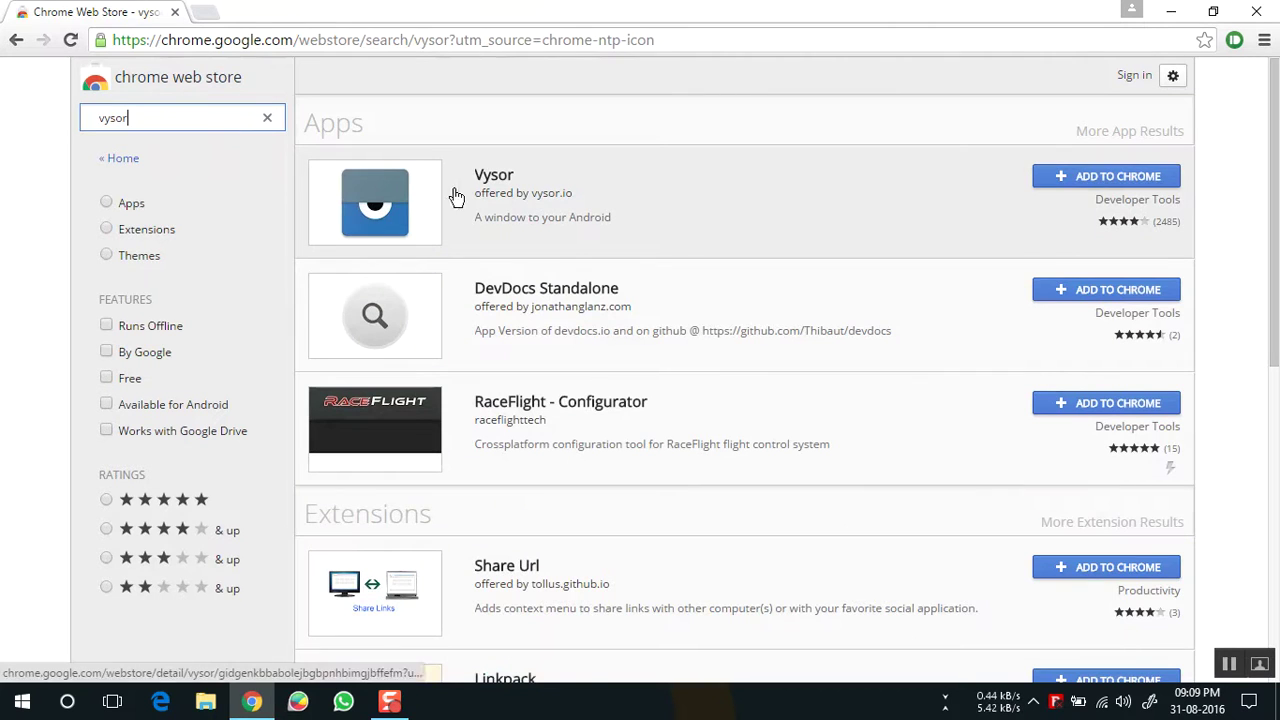
left_click(1135, 178)
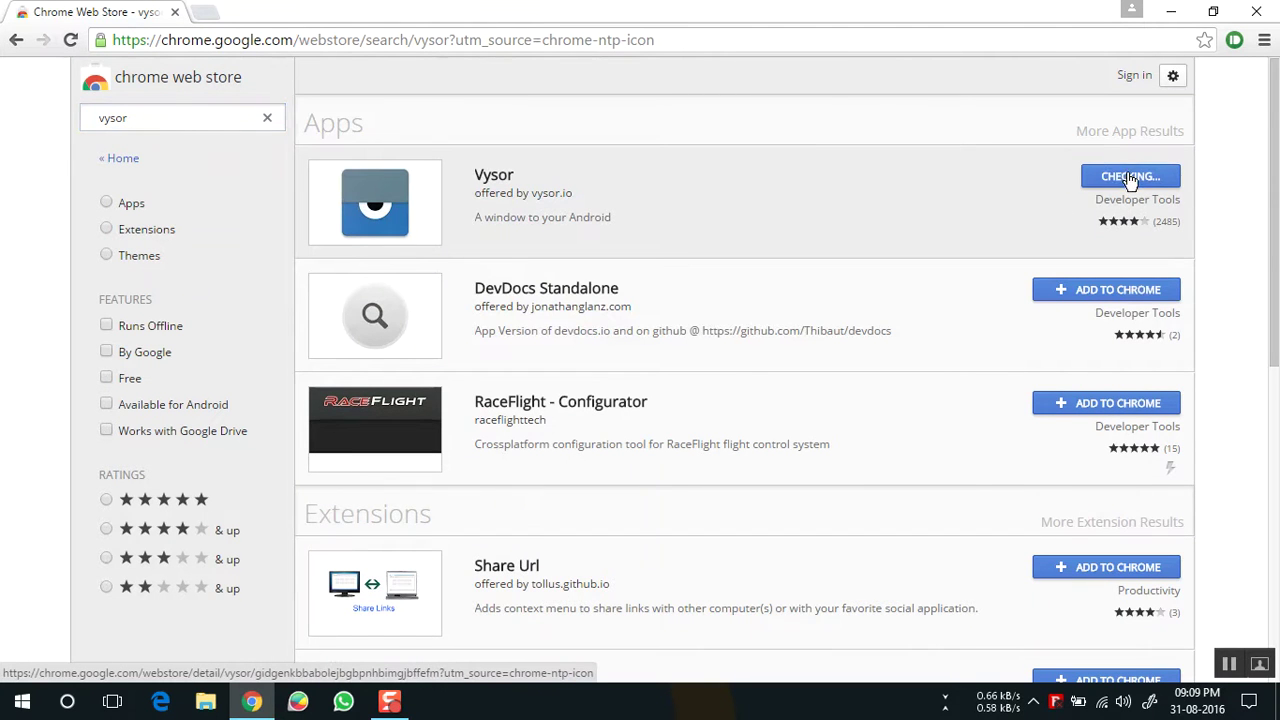
left_click(689, 304)
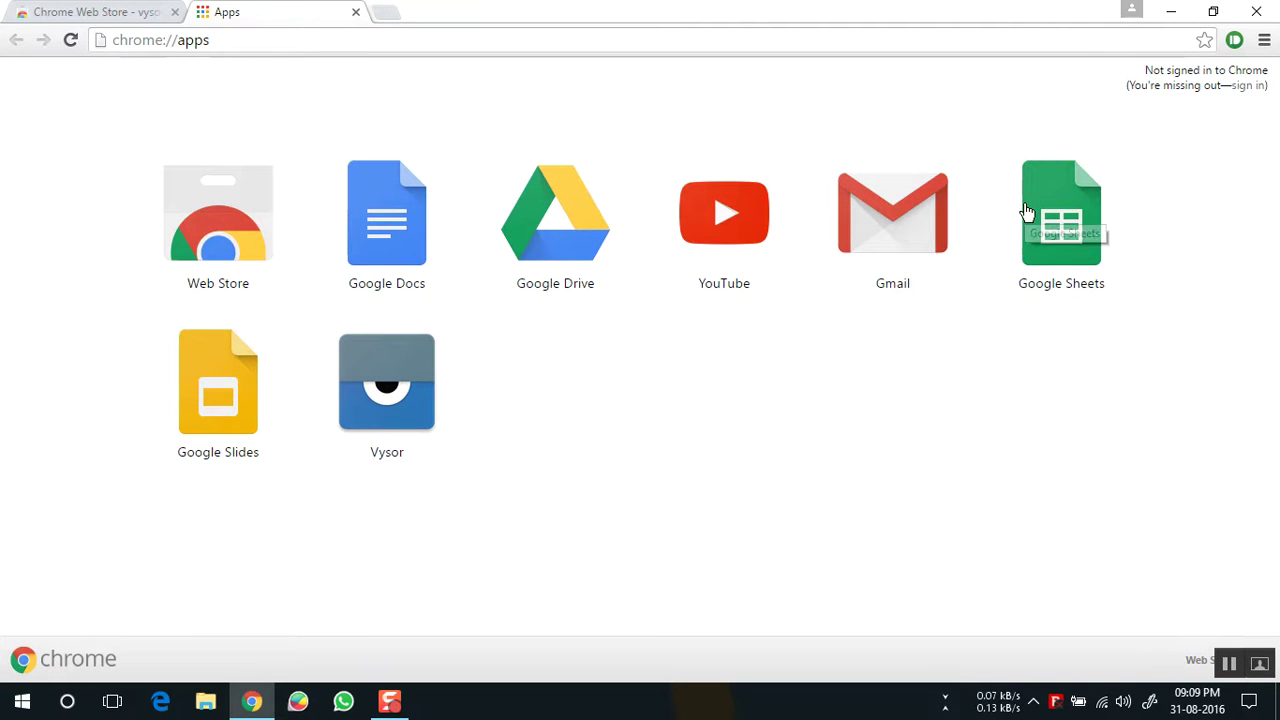
Step: Launch Vysor and grant it USB access to the 'm2 from MediaTek' phone
left_click(1098, 147)
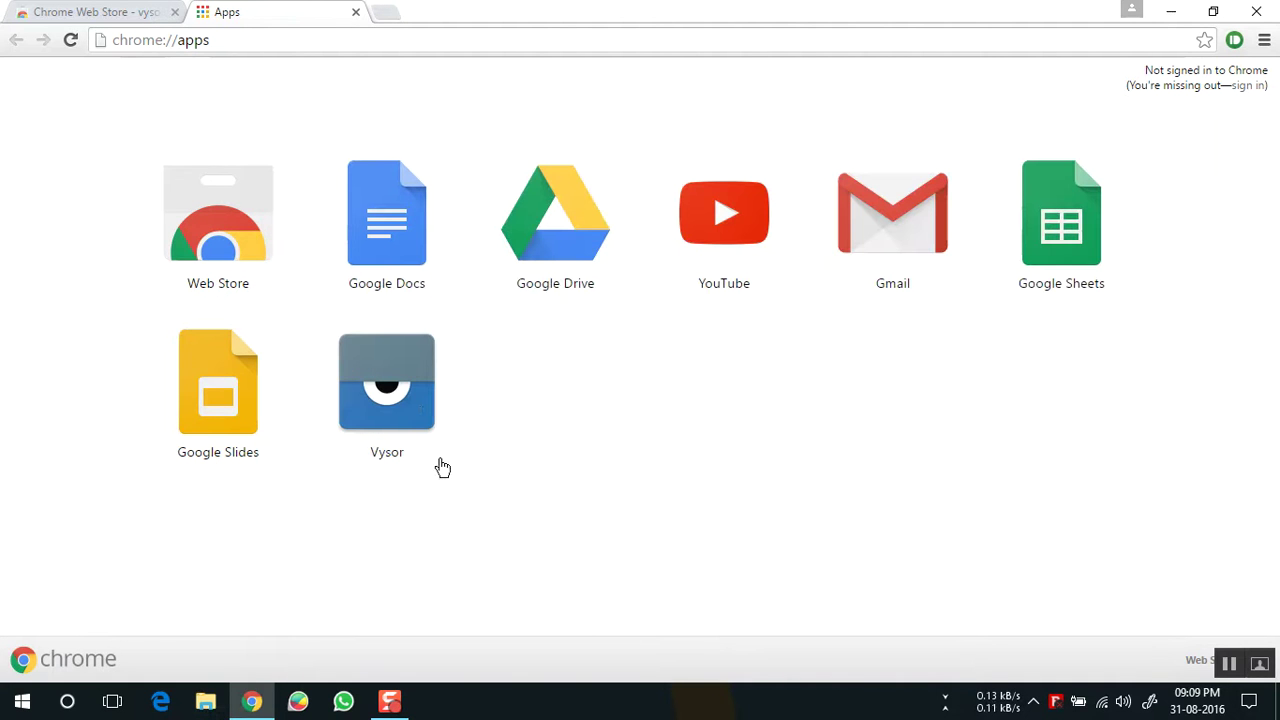
left_click(391, 397)
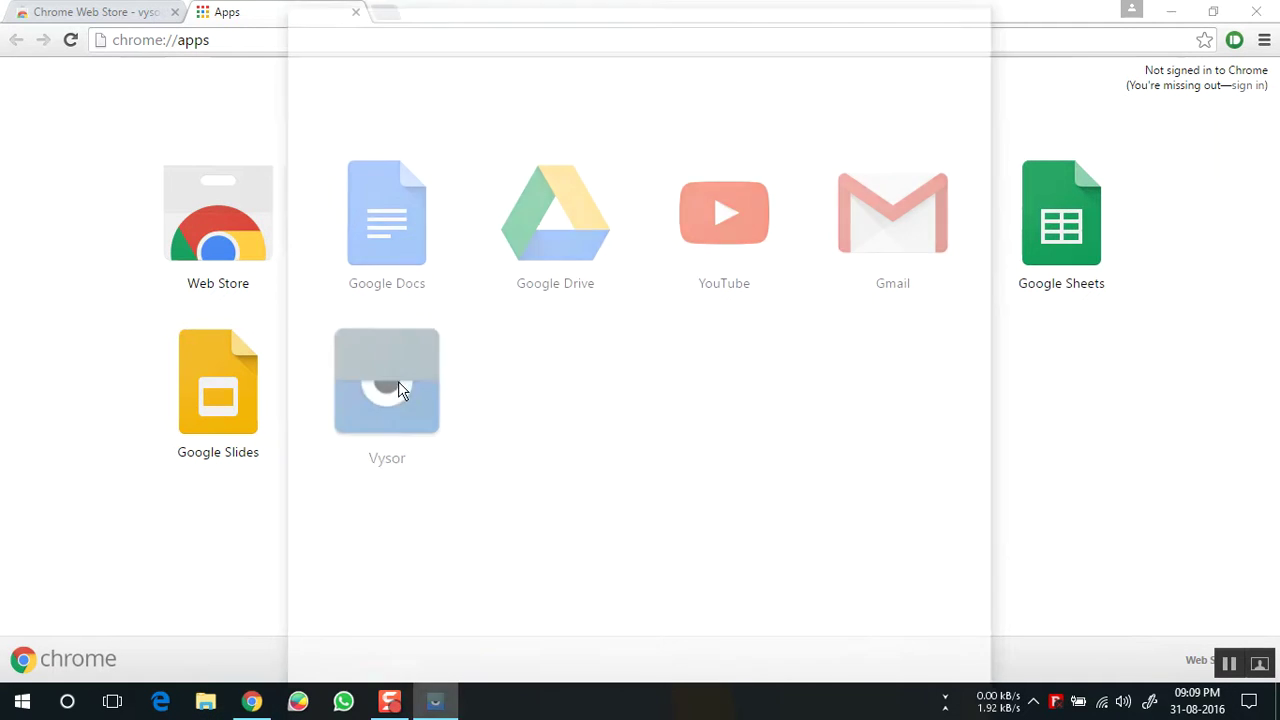
left_click(1256, 11)
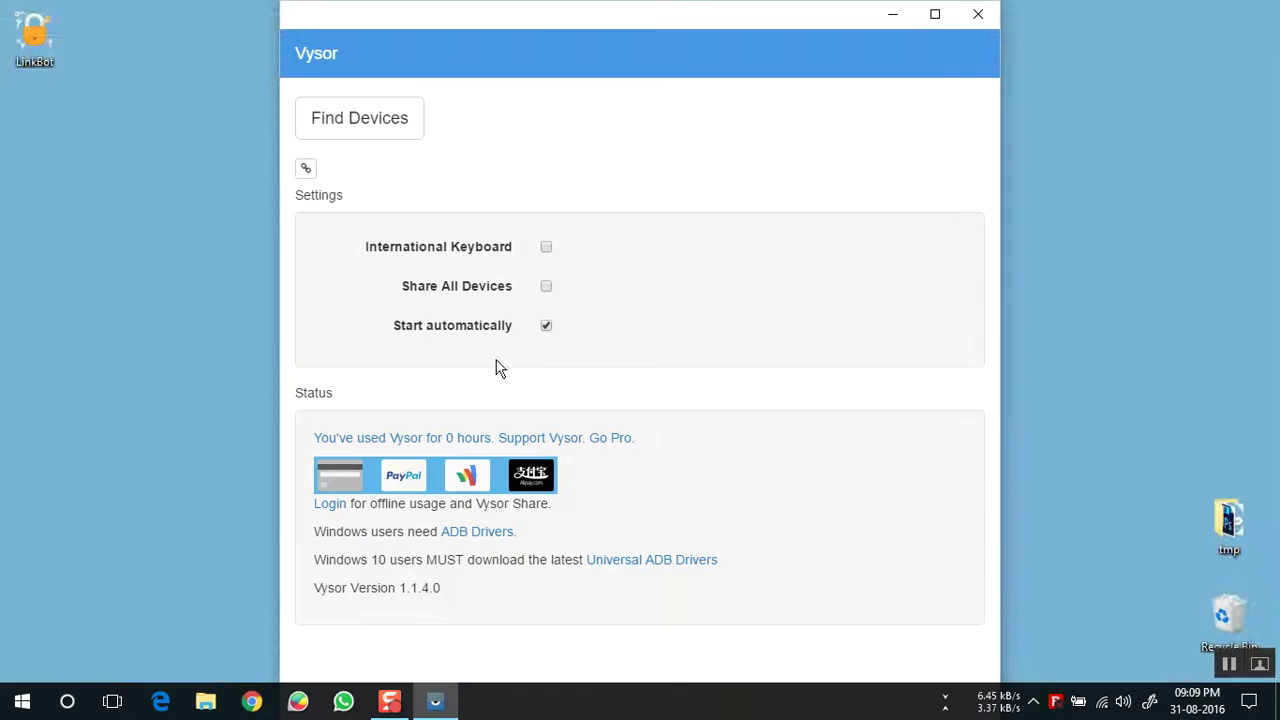
left_click(400, 120)
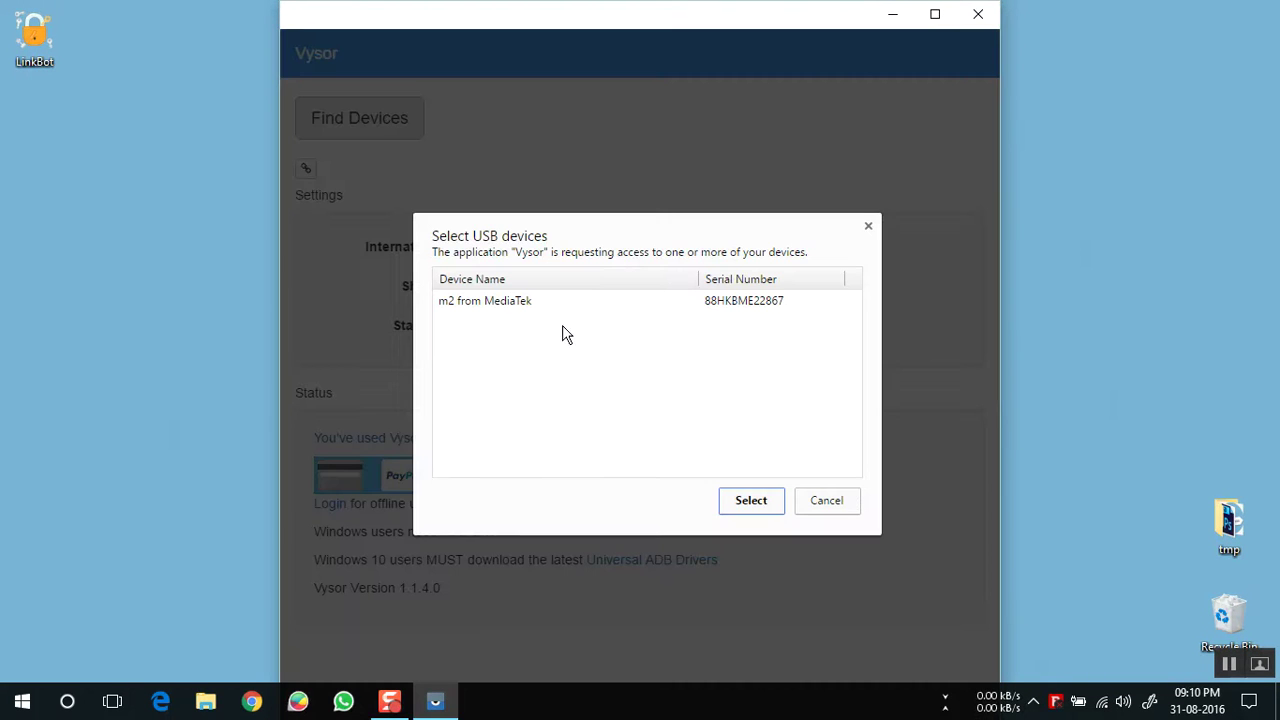
left_click(537, 305)
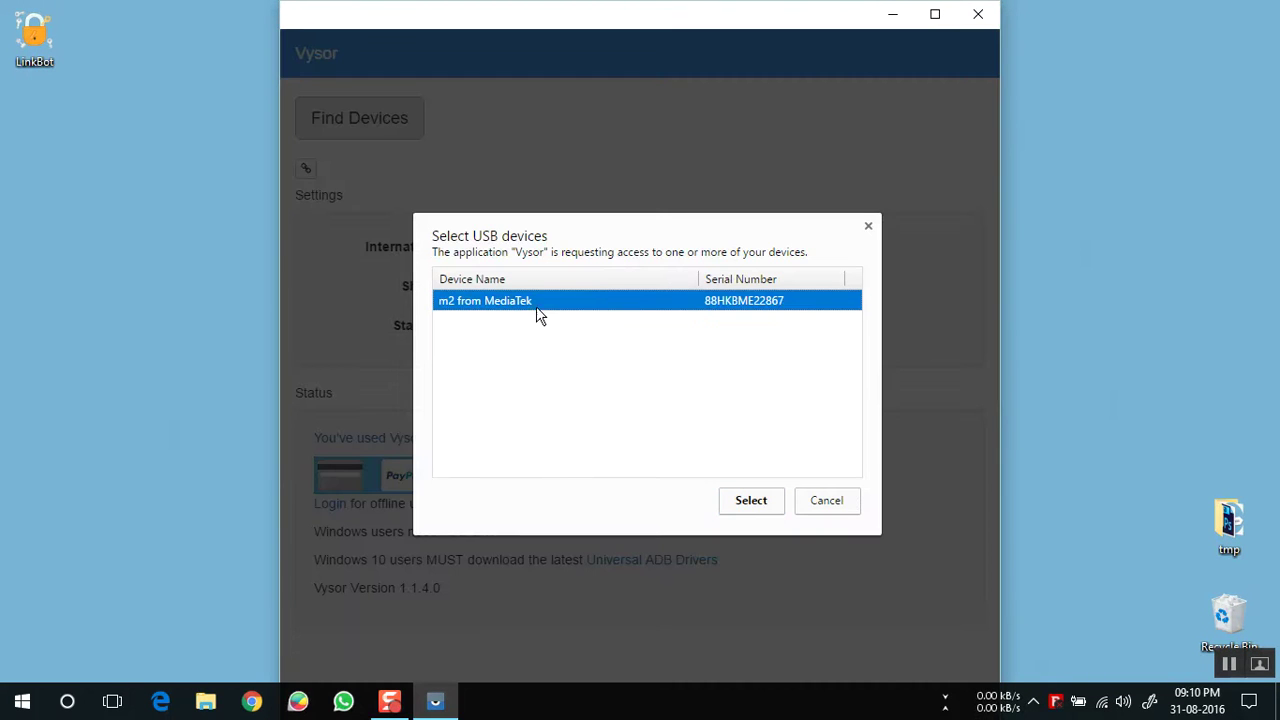
left_click(751, 500)
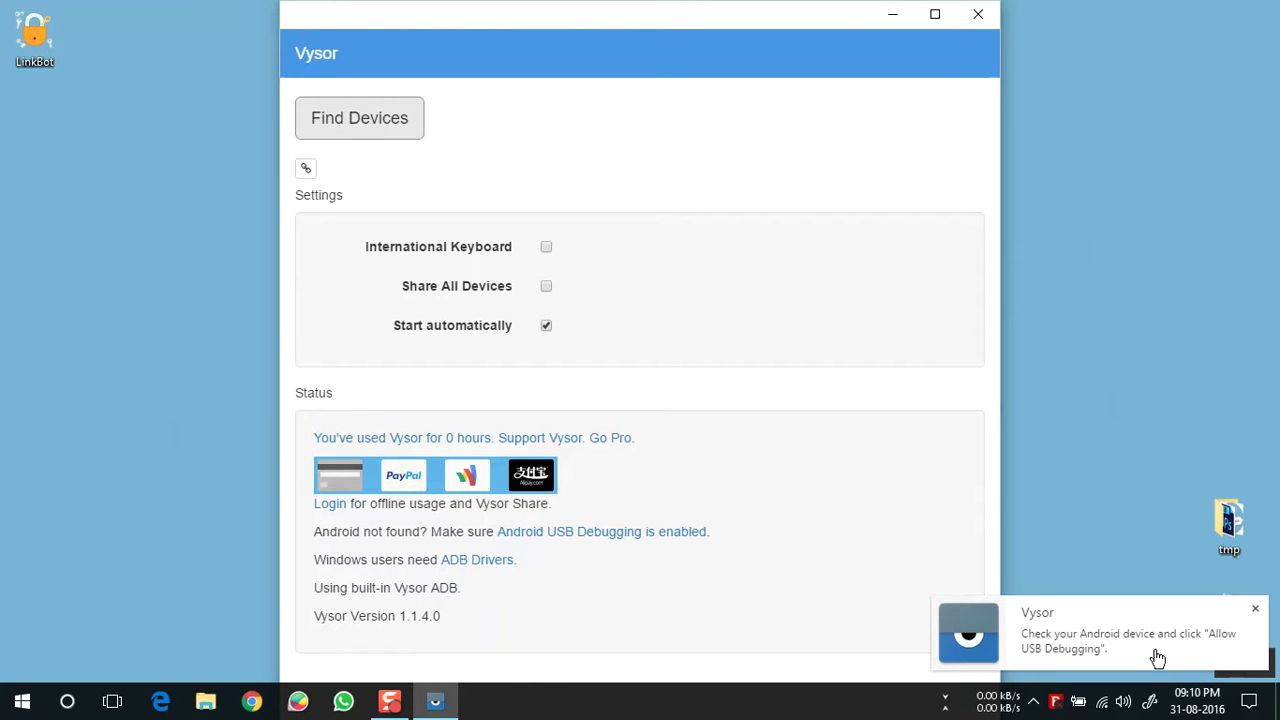
Step: Dismiss the Vysor notifications and connected notice, swipe to the app-folders page, and shift the window left
left_click(978, 14)
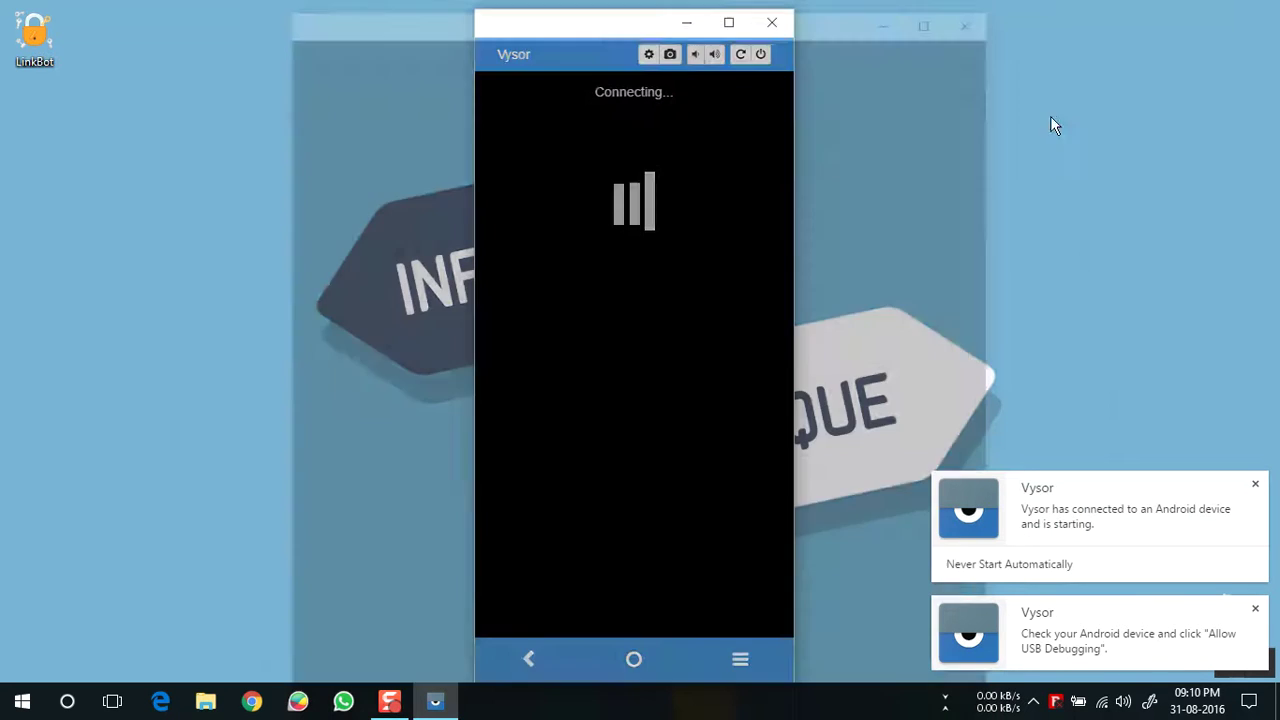
left_click(1256, 609)
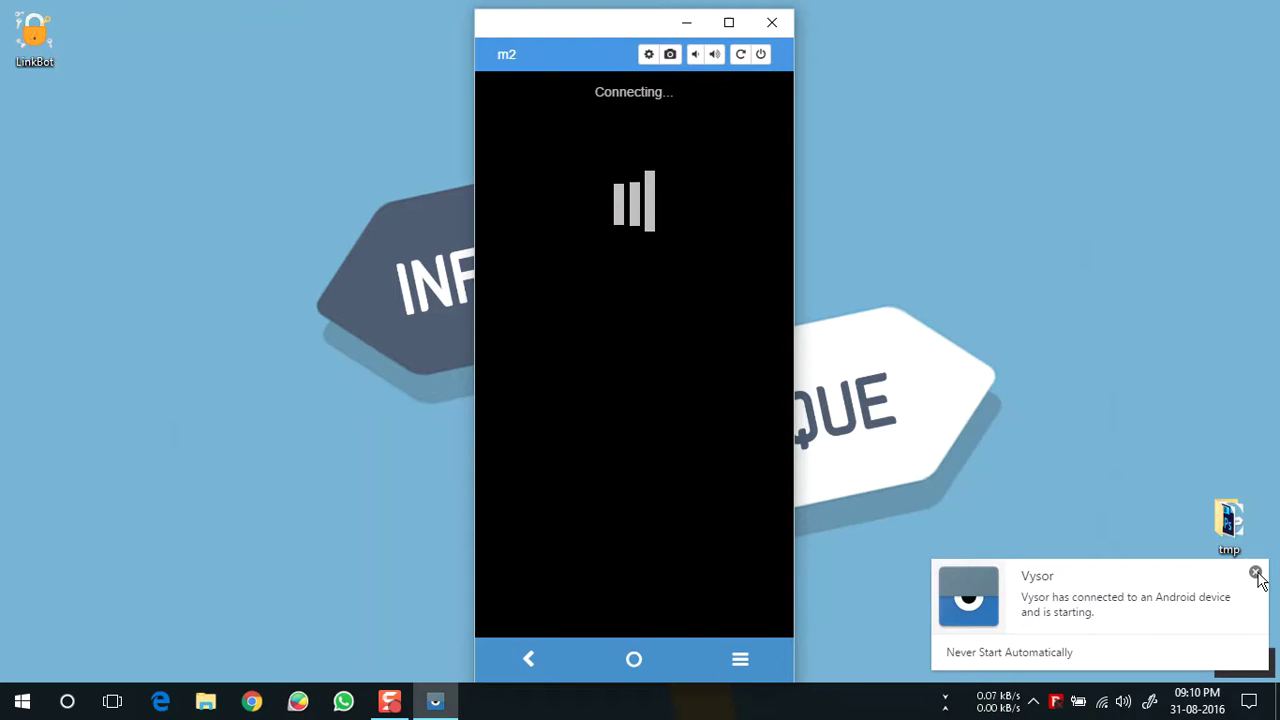
left_click(1256, 574)
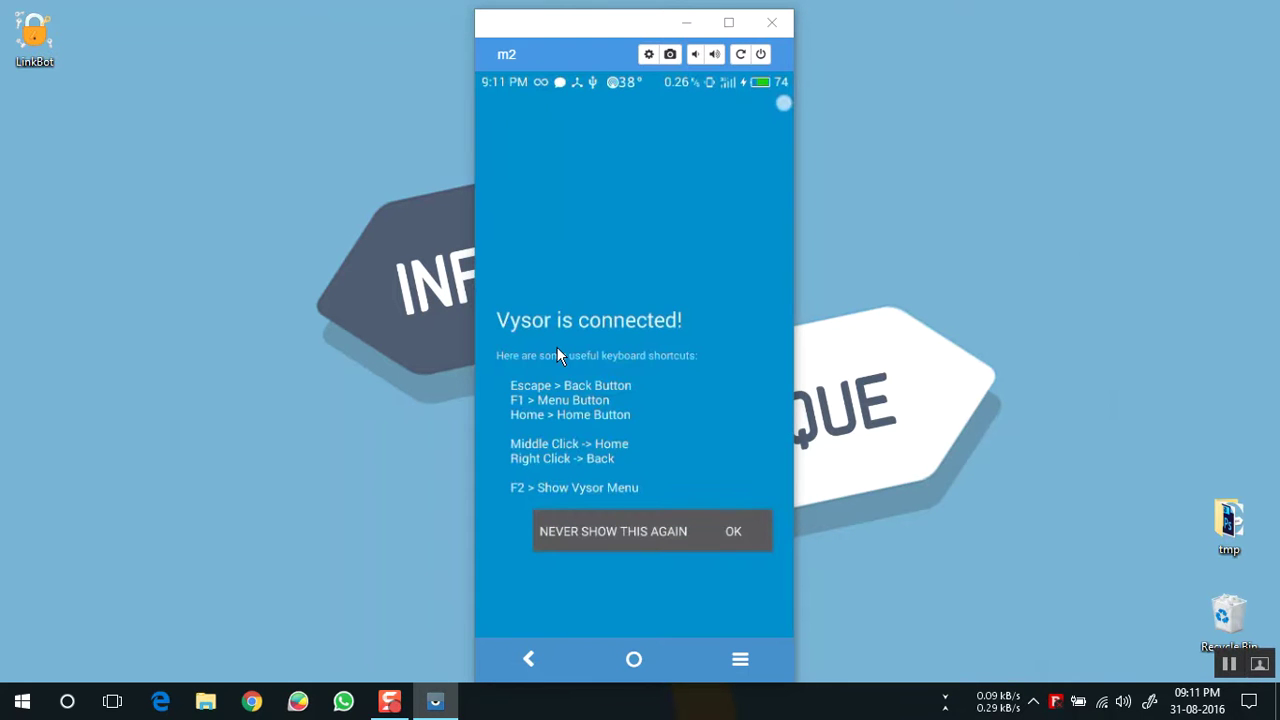
key("Escape")
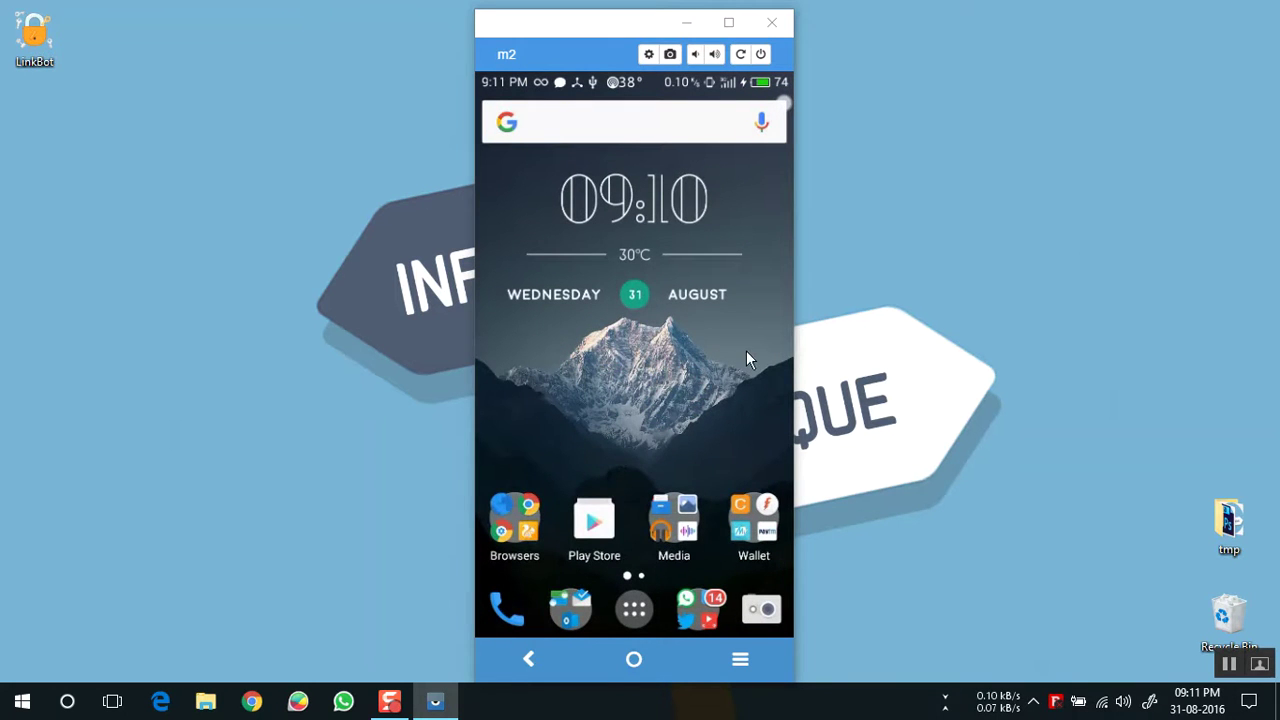
left_click_drag(746, 350, 391, 364)
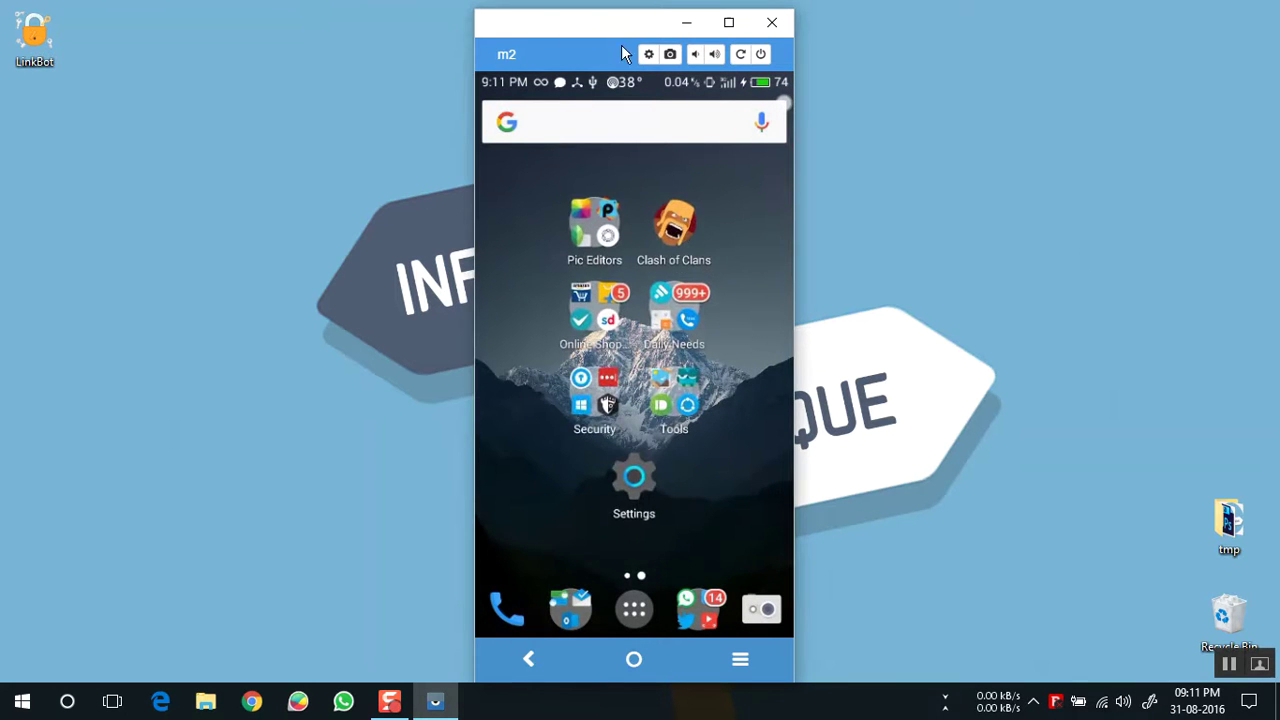
left_click_drag(631, 34, 610, 33)
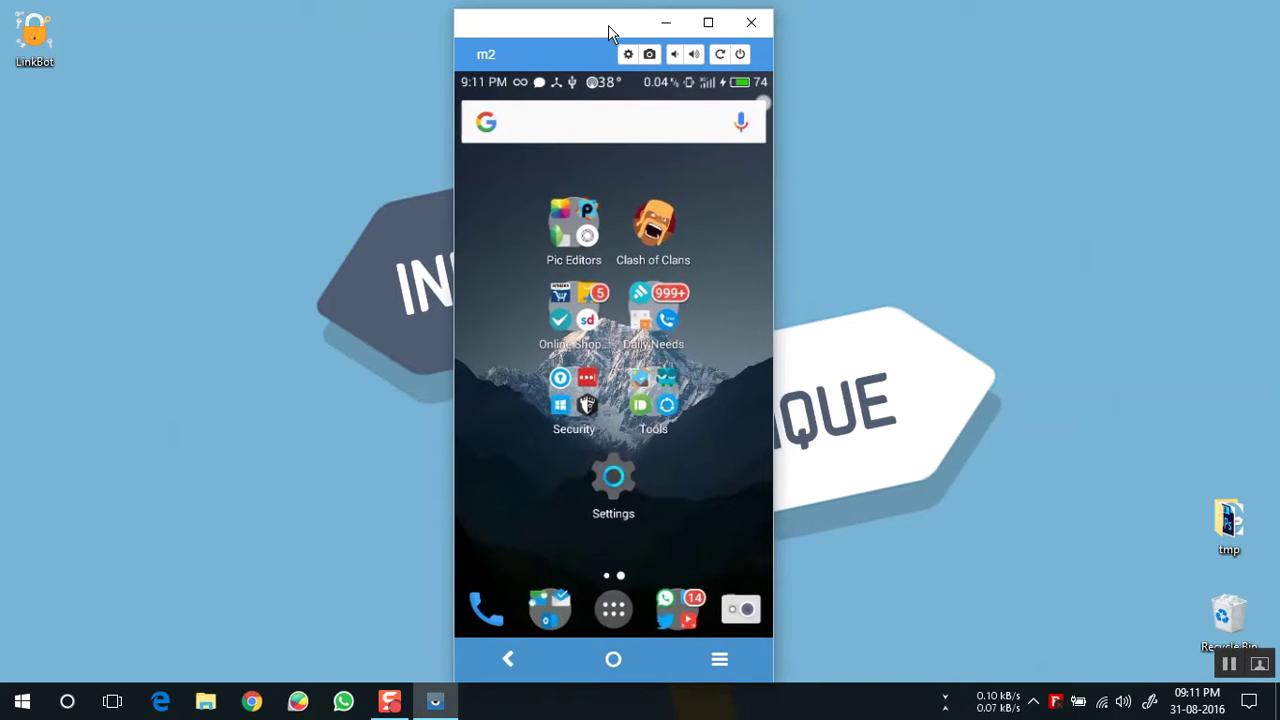
Step: Launch Clash of Clans in the mirror, repositioning the window and zooming the village
left_click(656, 230)
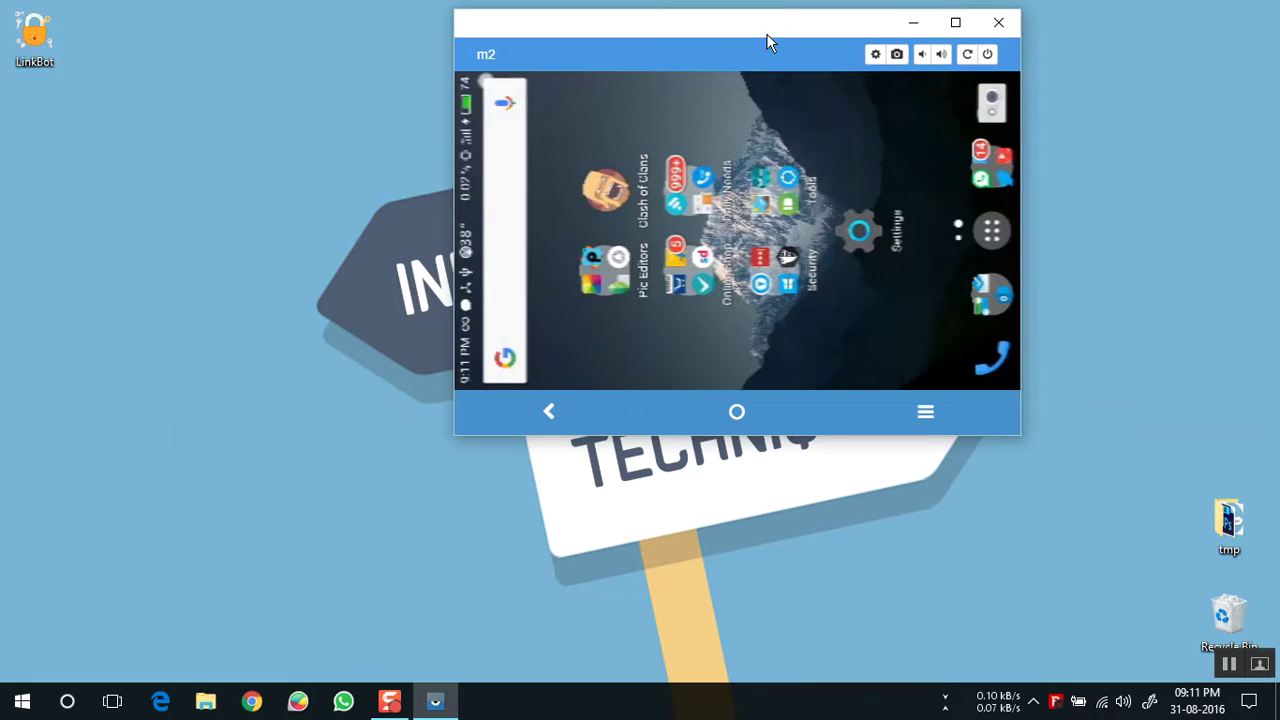
left_click_drag(768, 31, 746, 53)
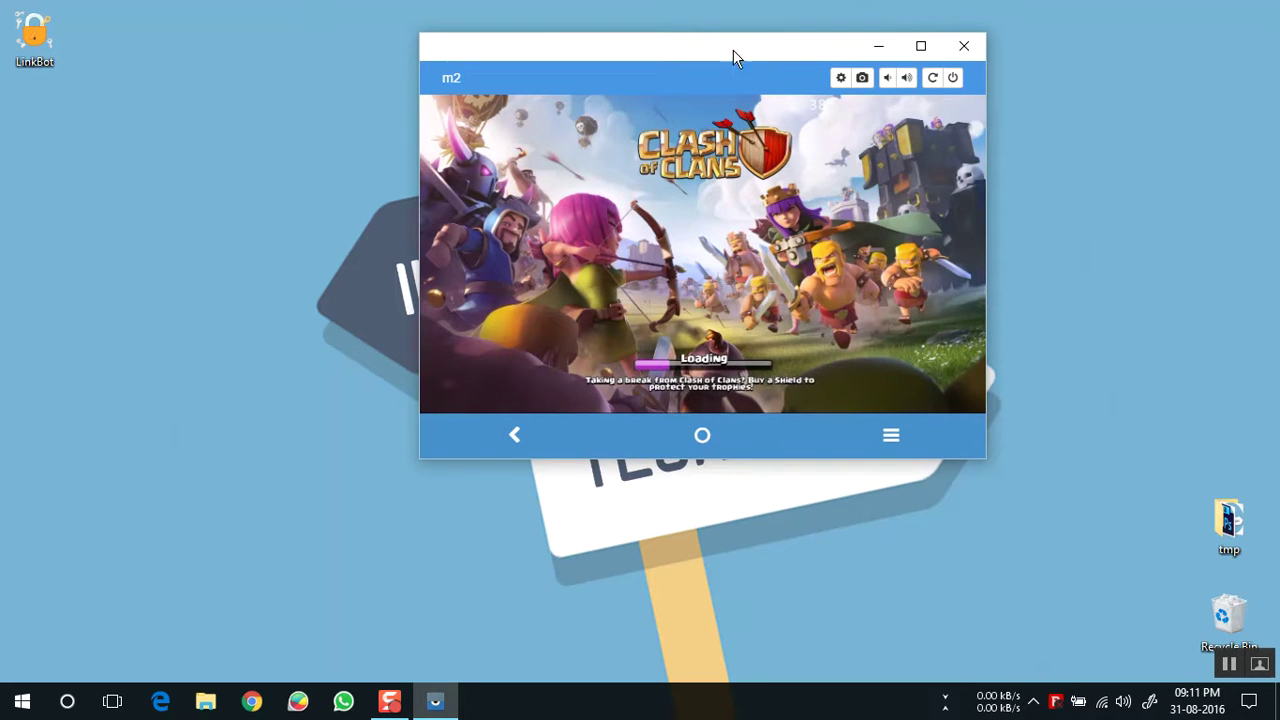
left_click_drag(733, 50, 721, 58)
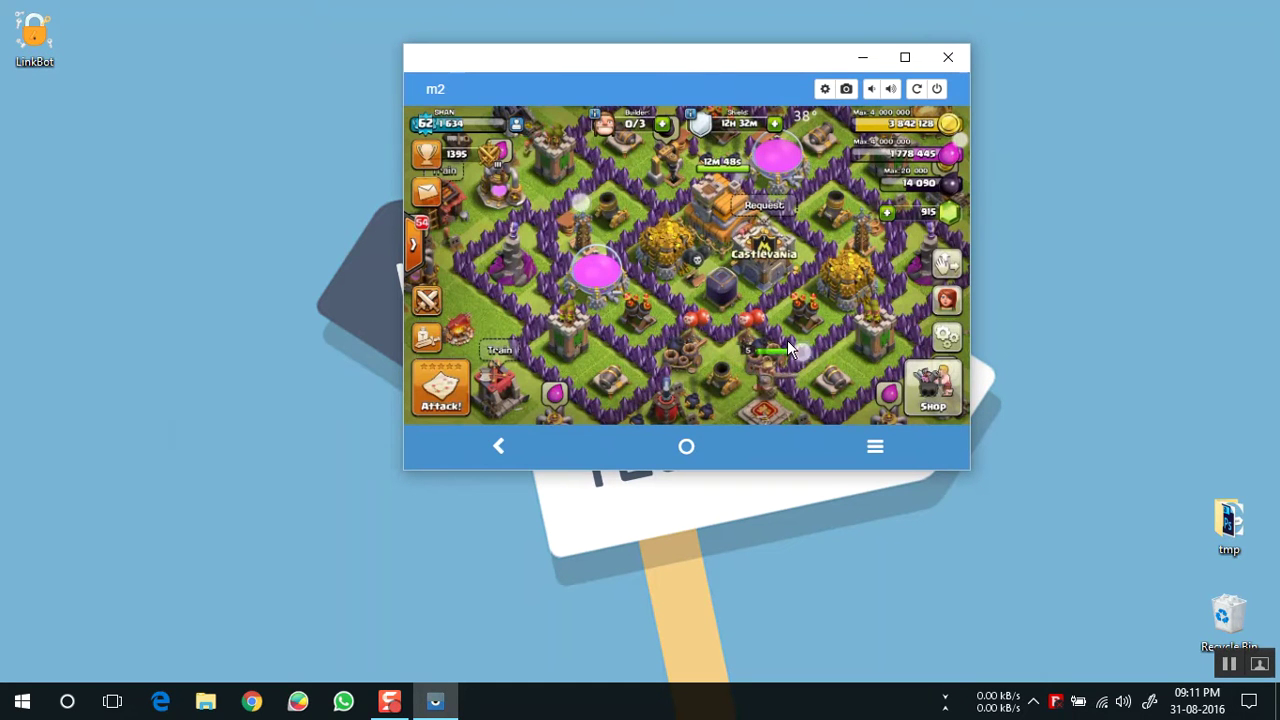
scroll(787, 340, "down", 3)
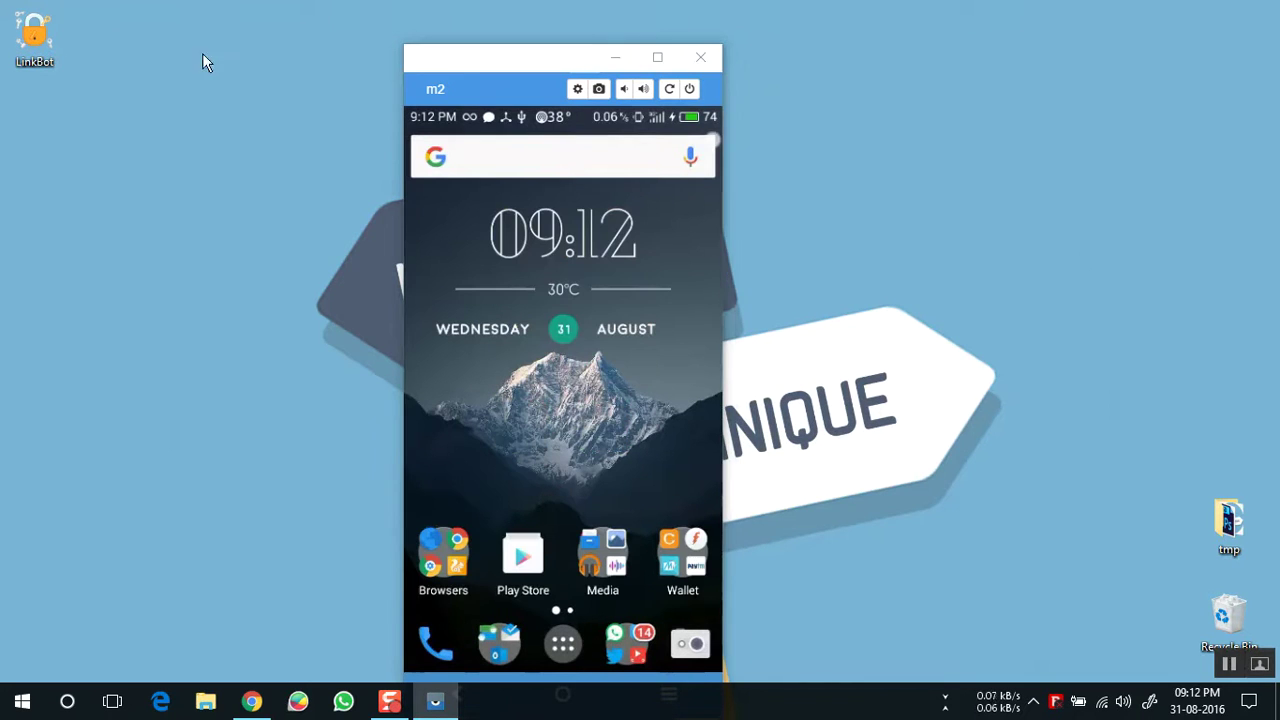
Step: Minimize the mirror, return to Chrome's Vysor listing, and highlight the Windows ADB drivers step
left_click_drag(574, 78, 593, 35)
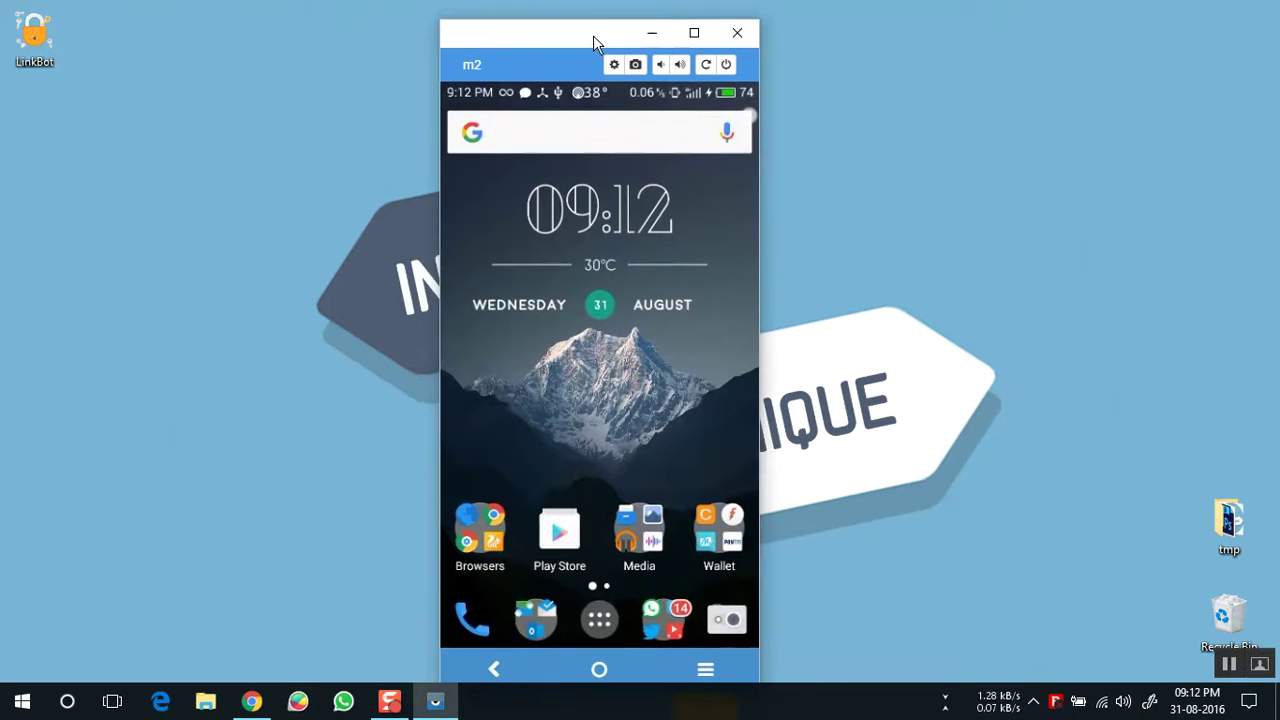
left_click(652, 33)
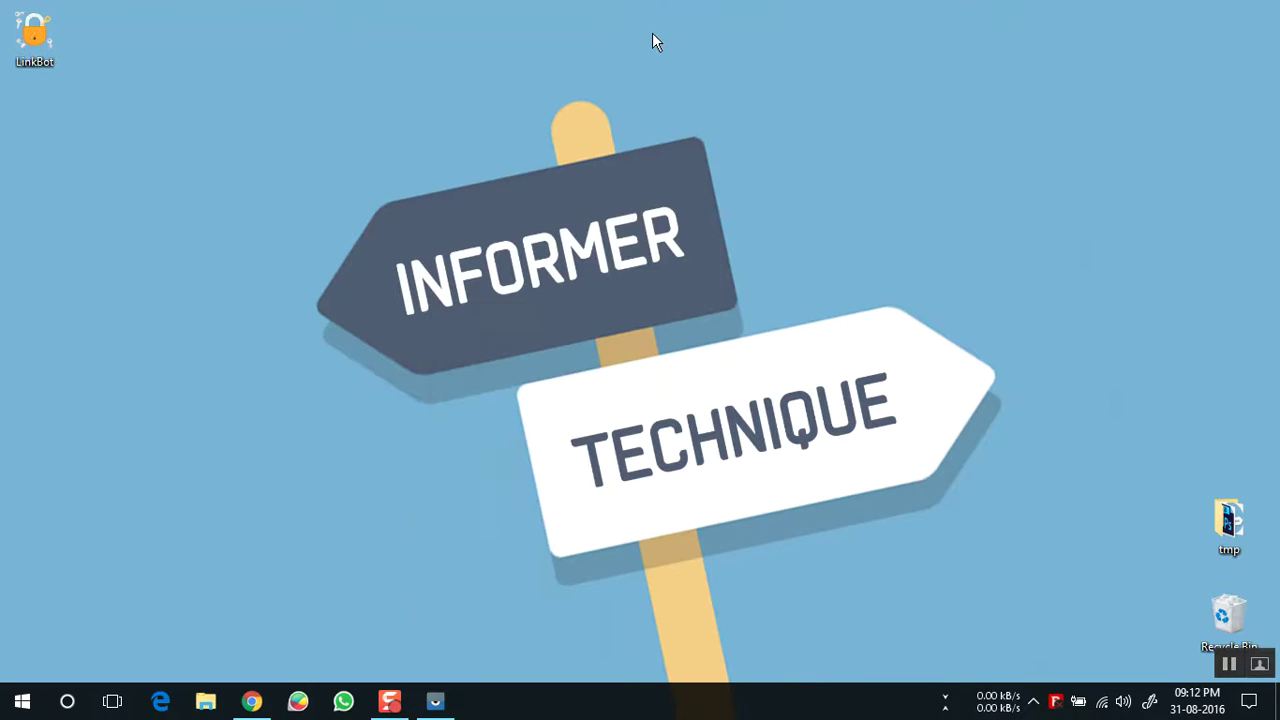
left_click(255, 703)
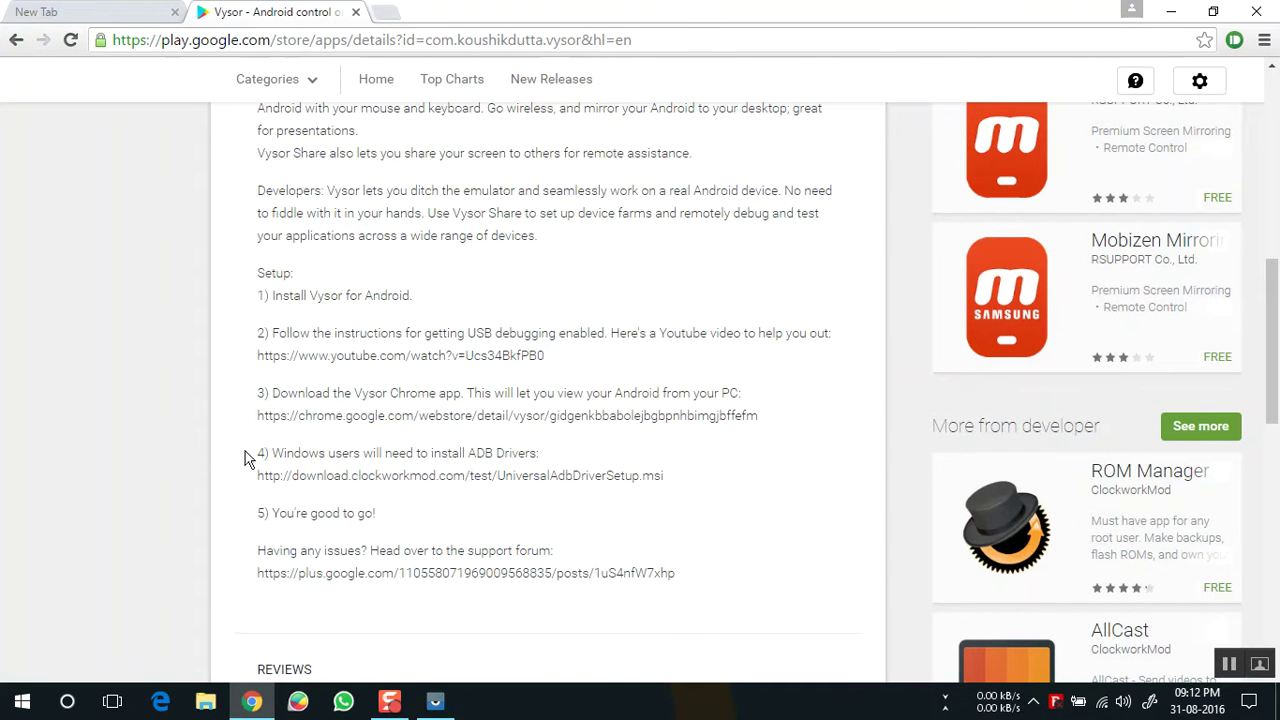
left_click_drag(272, 452, 666, 477)
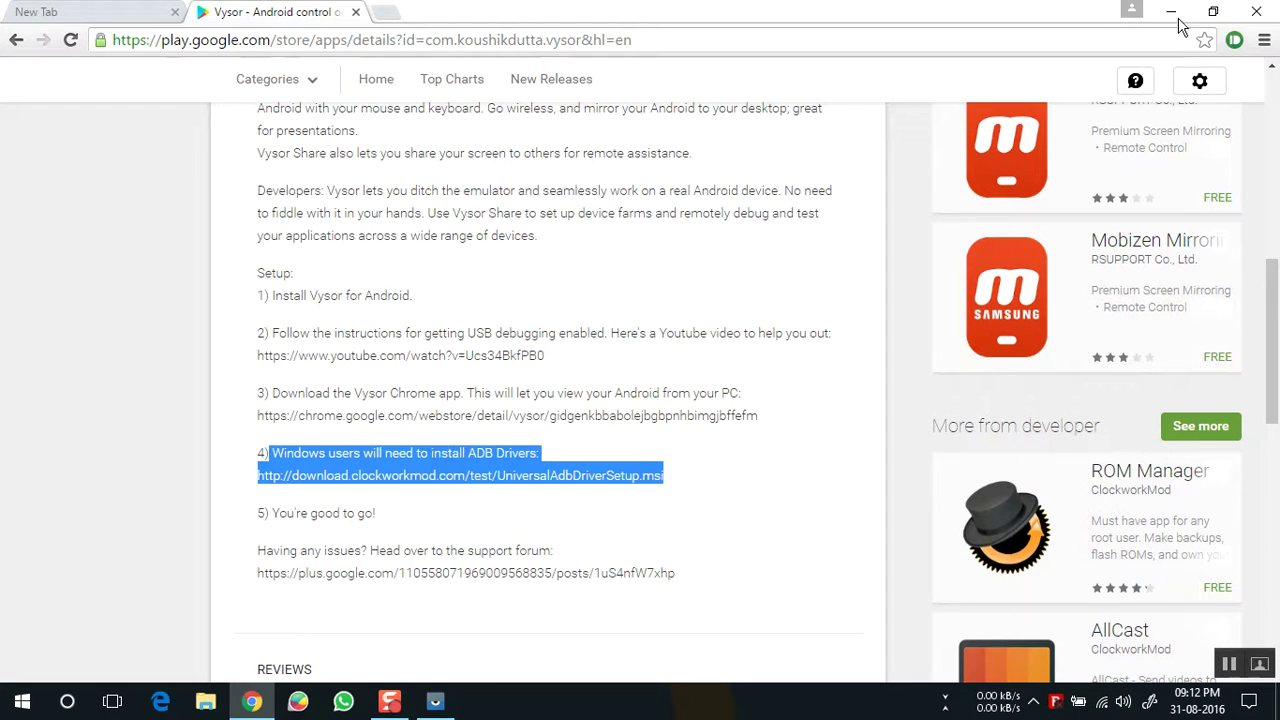
Step: Minimize Chrome and restore the Vysor m2 mirror window from the taskbar
left_click(1256, 11)
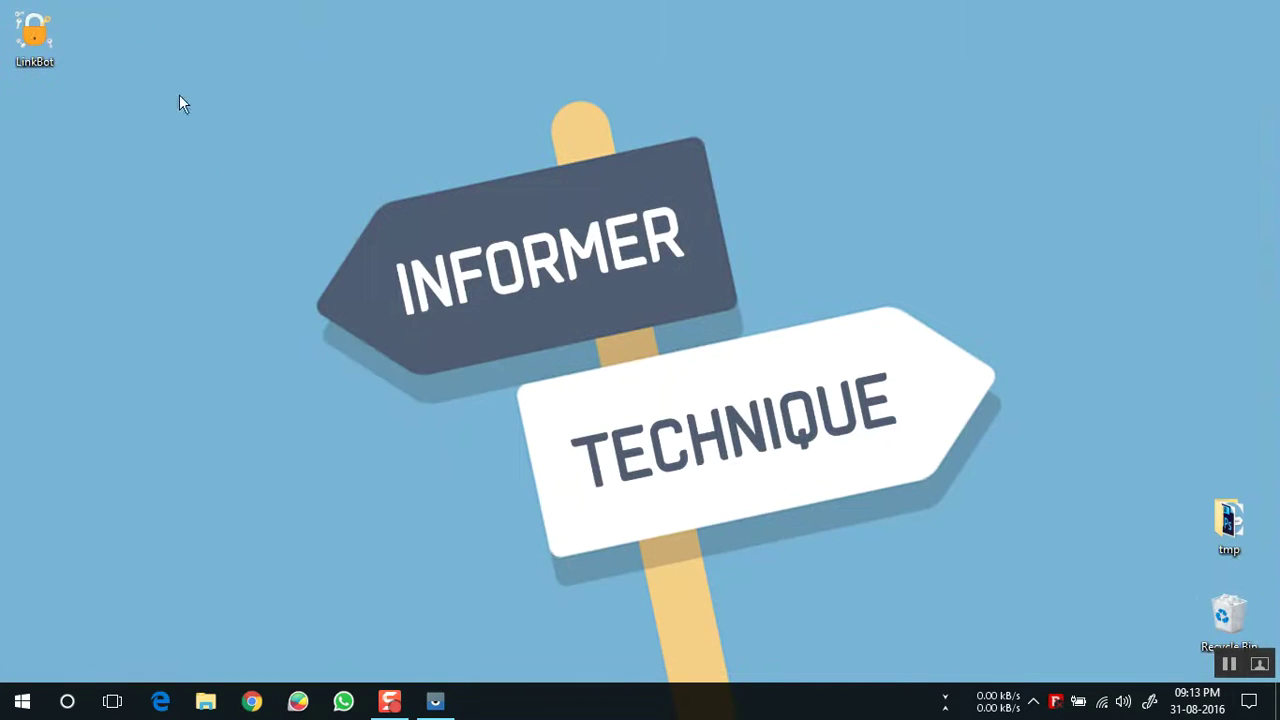
left_click(433, 703)
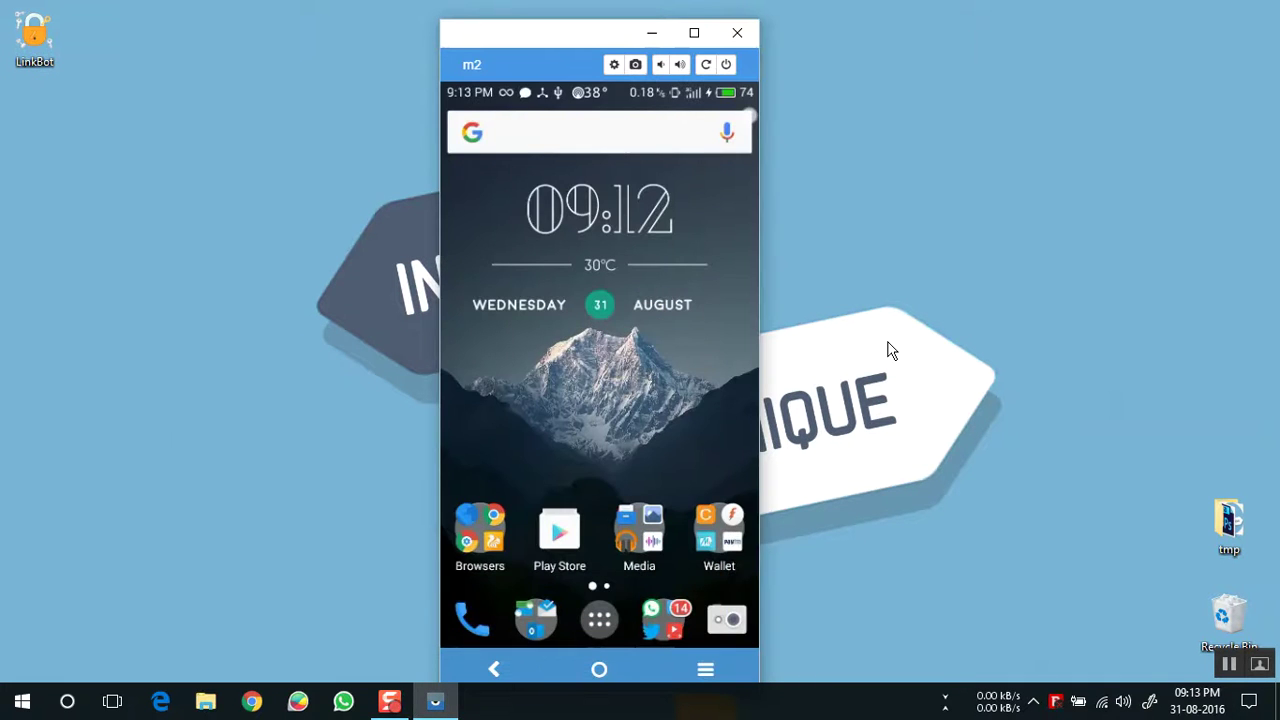